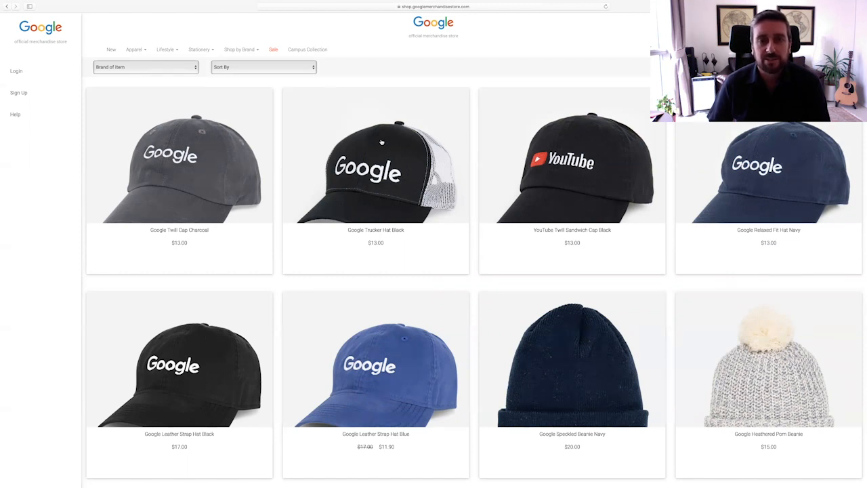
# Step: Open the Google Trucker Hat Black product page, add one hat to the cart and go to the shopping cart
pyautogui.moveTo(399, 177)
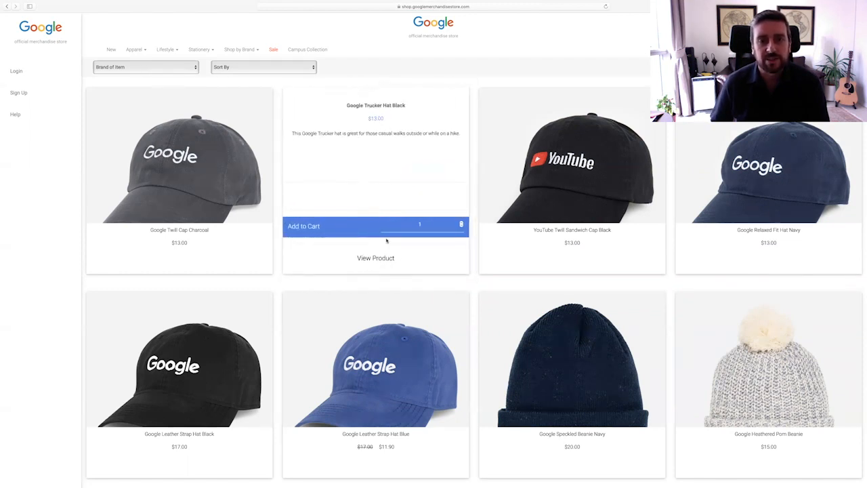
pyautogui.click(380, 260)
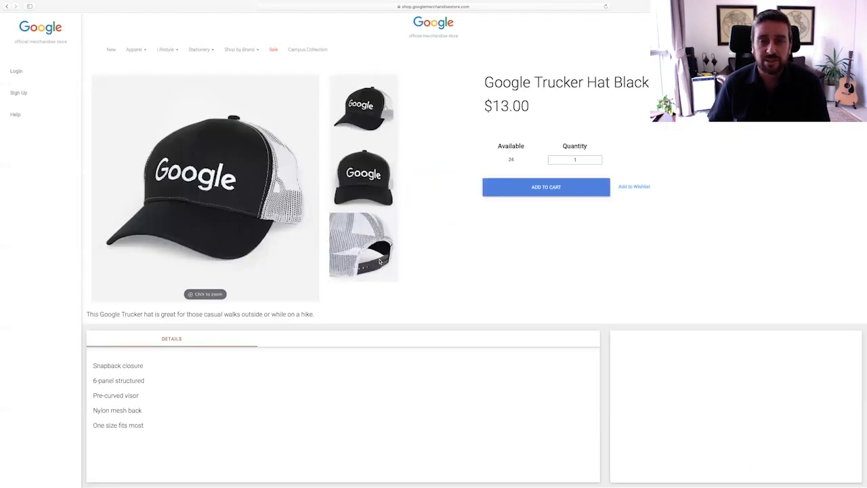
pyautogui.click(540, 189)
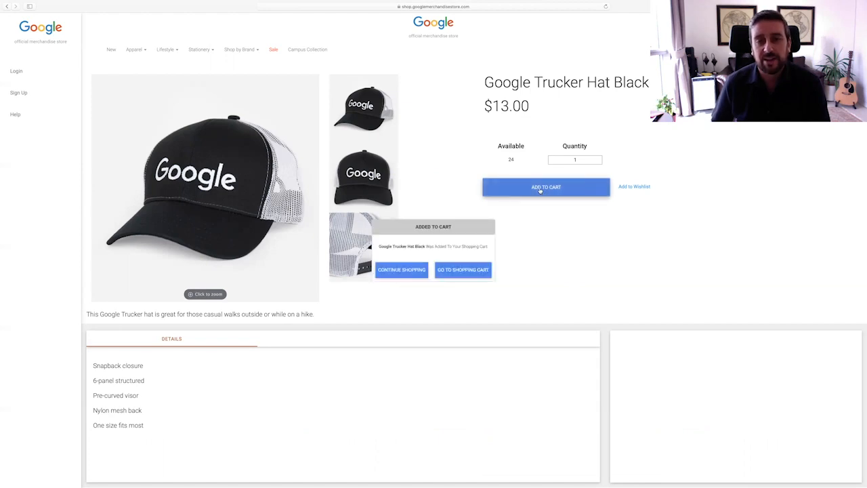
pyautogui.click(461, 271)
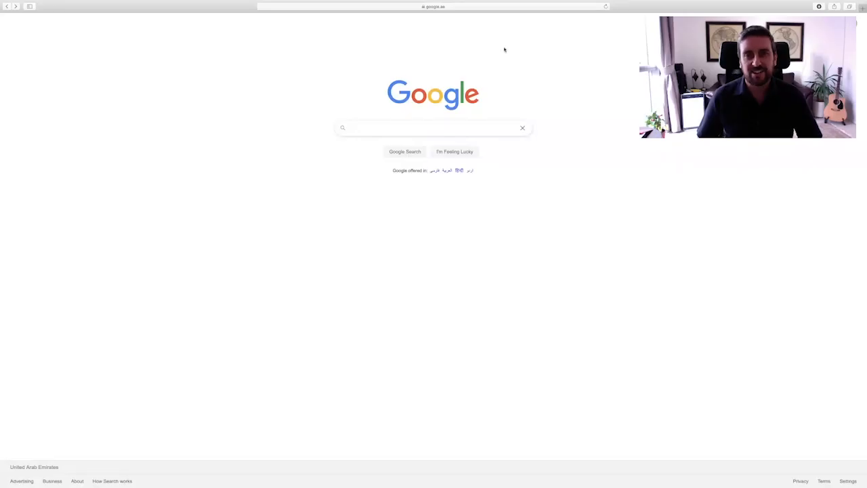
# Step: Search Google for "Google analytics demo account" and open the Analytics Help article about the demo account
pyautogui.write('Google analytics demo account')
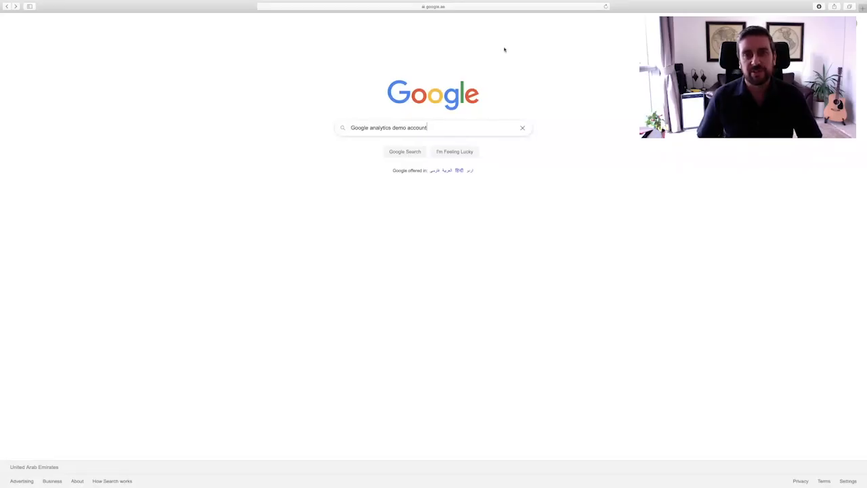
pyautogui.press('Return')
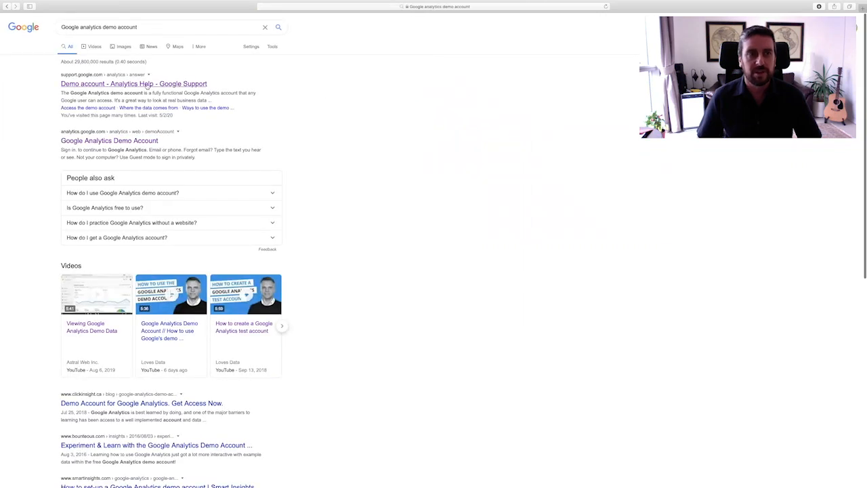
pyautogui.click(147, 84)
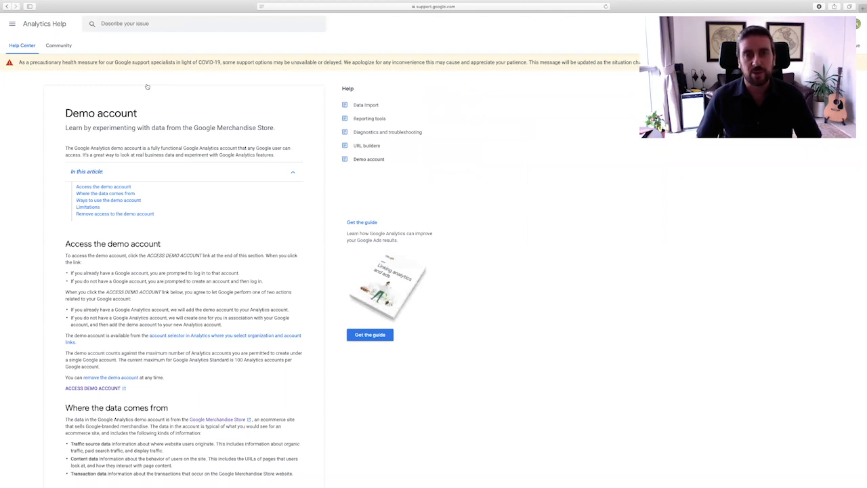
# Step: Access the demo account from the help article and save the email communication preferences with every option unticked
pyautogui.scroll(-4, 178, 145)
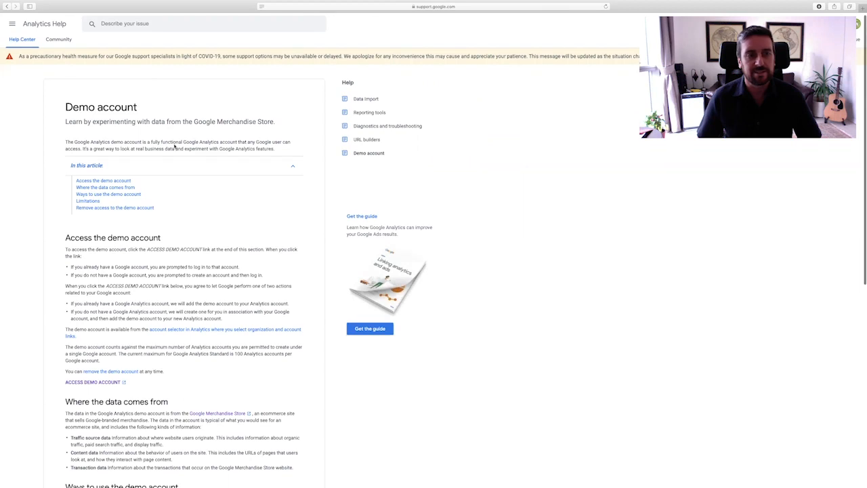
pyautogui.scroll(-5, 184, 147)
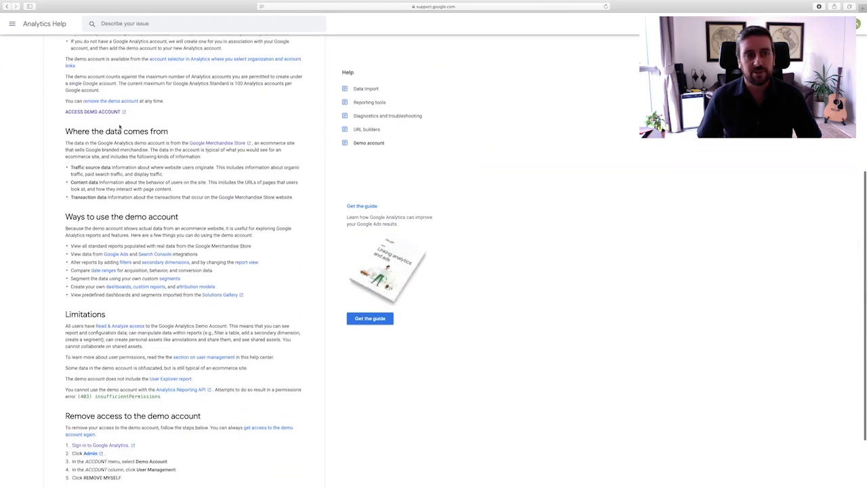
pyautogui.click(82, 113)
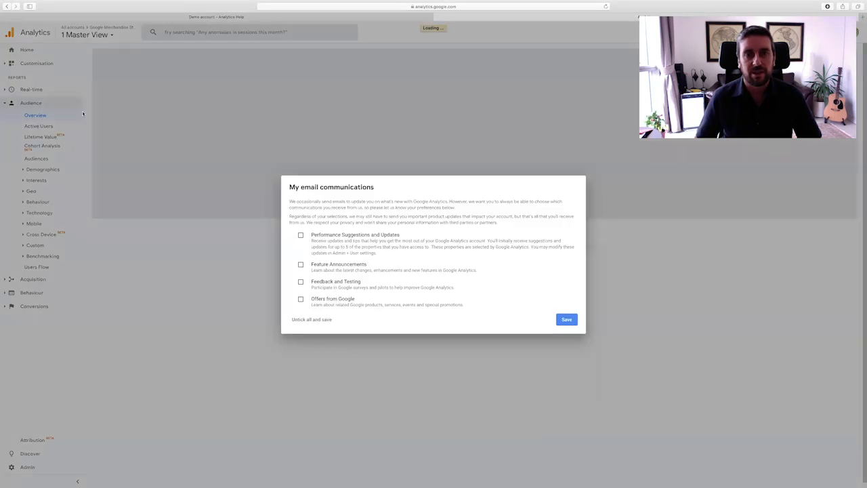
pyautogui.click(569, 321)
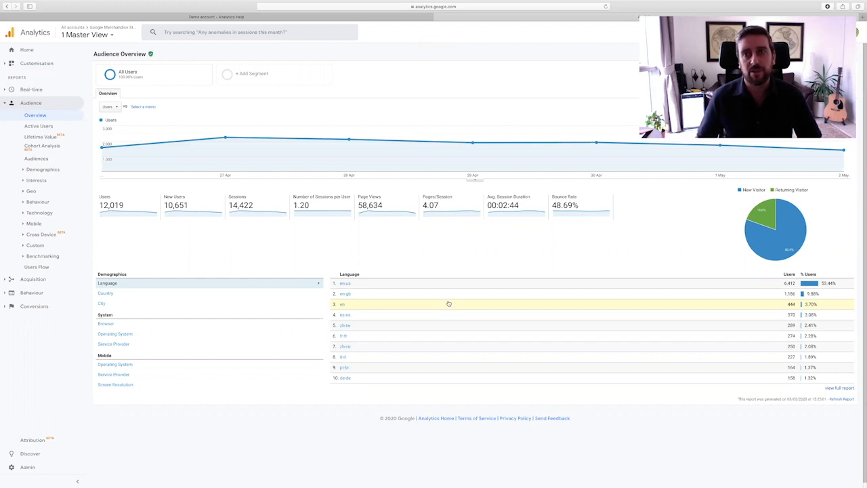
# Step: Set the Audience Overview date range to Last 30 days and apply it
pyautogui.moveTo(710, 157)
pyautogui.moveTo(652, 142)
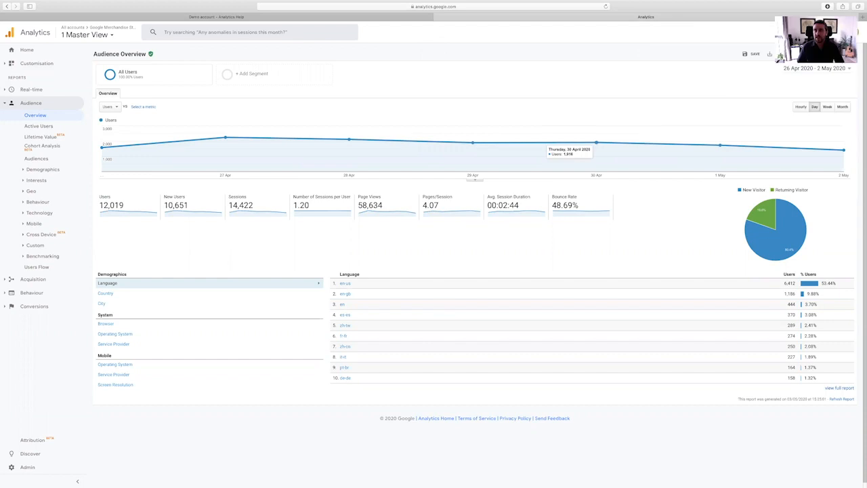
pyautogui.click(849, 69)
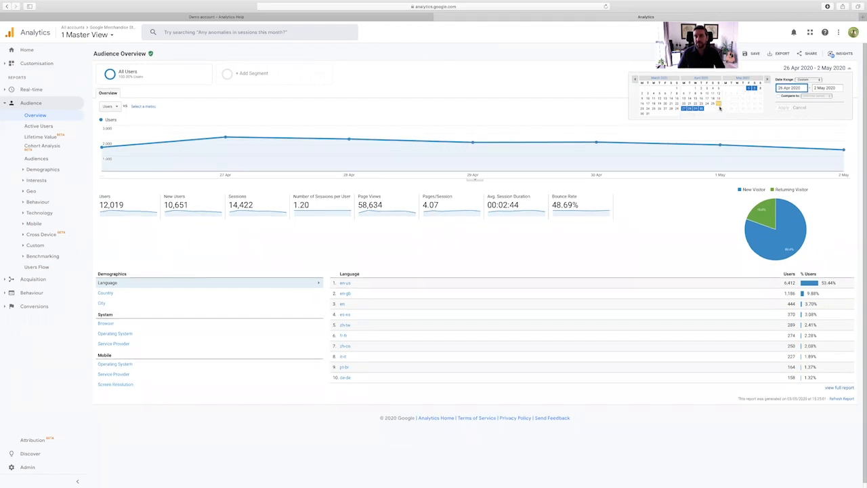
pyautogui.click(813, 80)
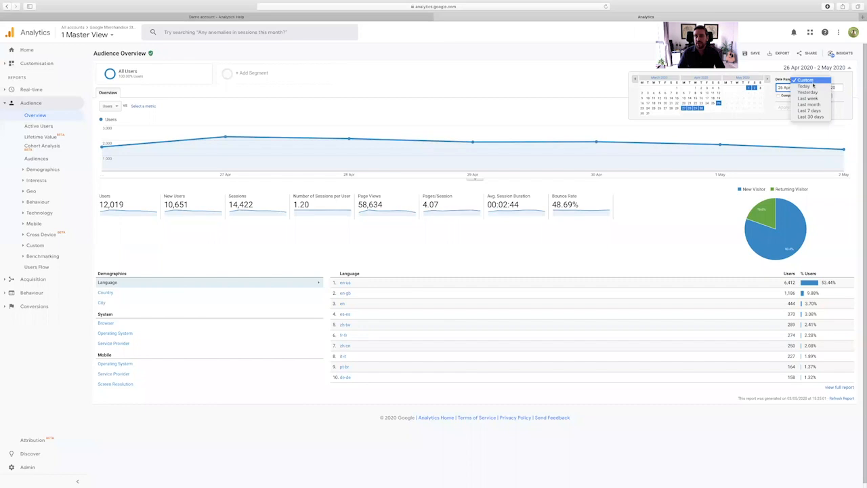
pyautogui.click(811, 117)
pyautogui.click(783, 108)
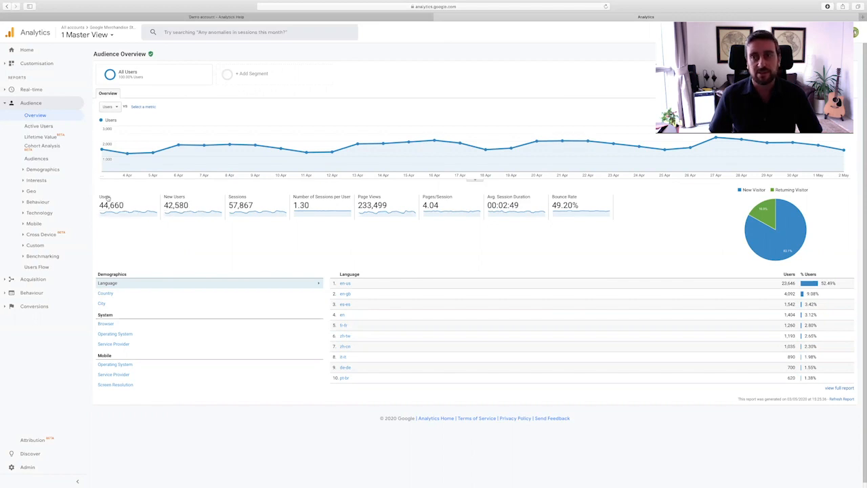
# Step: Examine the Audience Overview's summary metrics, the daily users graph and the split between new and returning visitors
pyautogui.moveTo(106, 198)
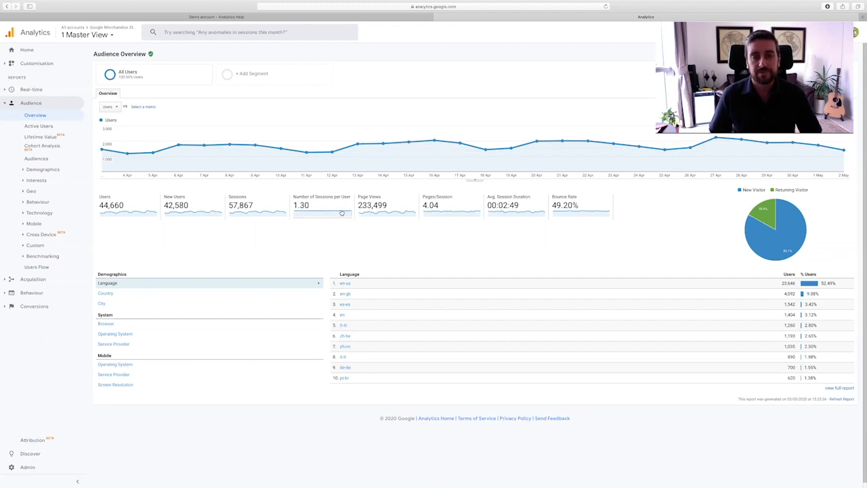
pyautogui.scroll(-1, 342, 214)
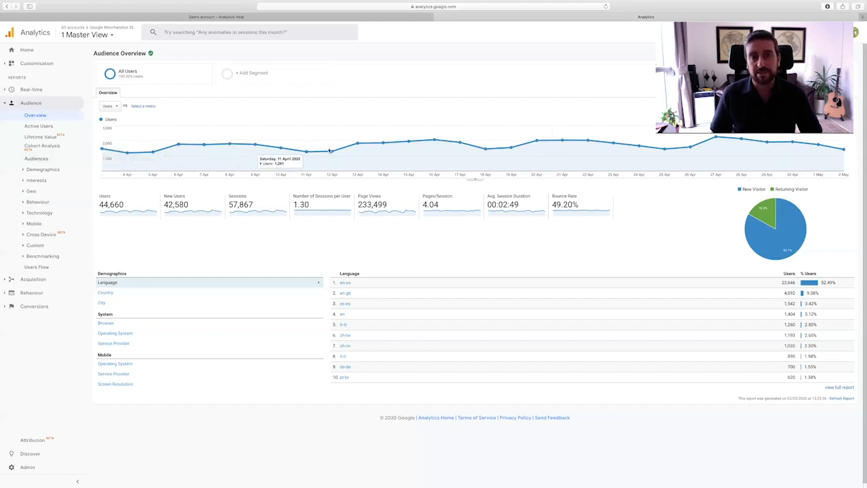
pyautogui.scroll(-1, 474, 143)
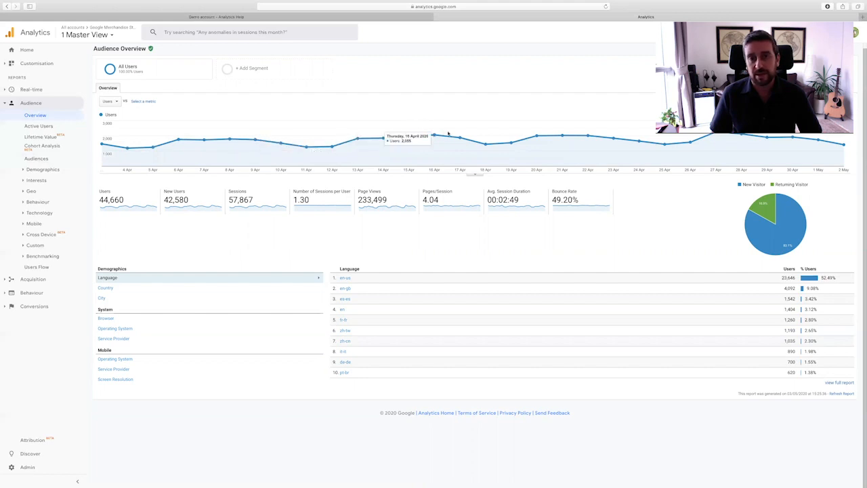
pyautogui.scroll(1, 461, 135)
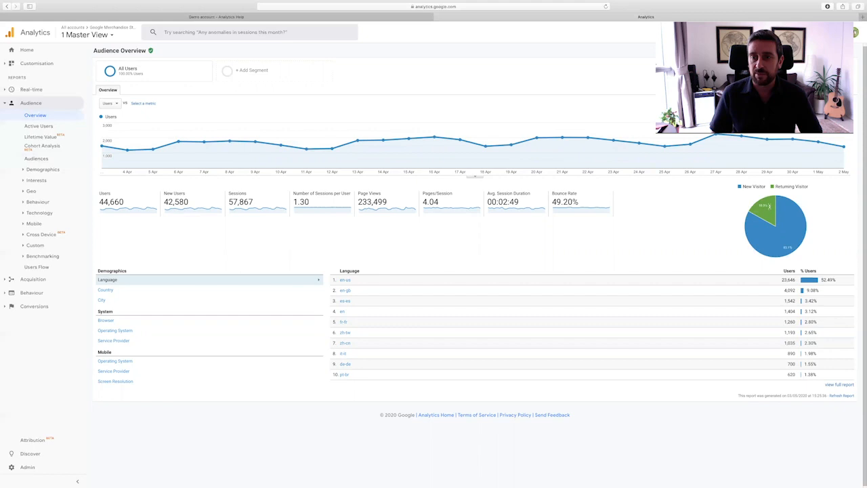
pyautogui.moveTo(789, 223)
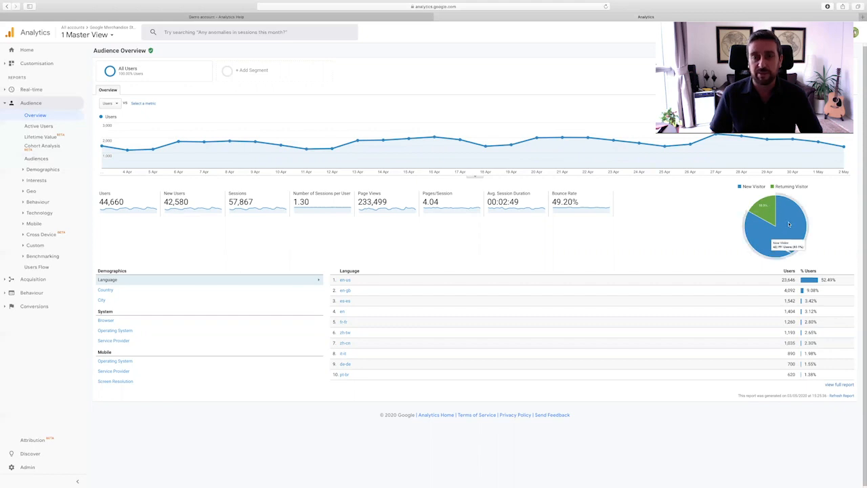
pyautogui.scroll(1, 432, 214)
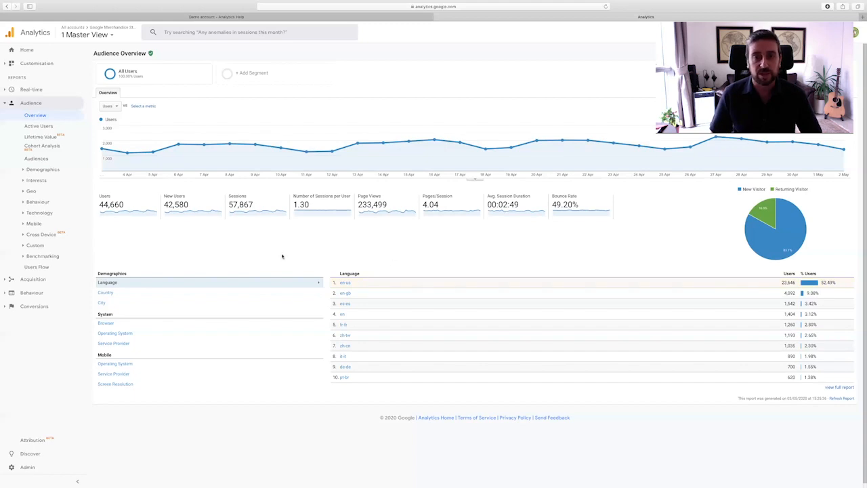
# Step: Review the audience breakdowns by country, city, browser, operating system and service provider
pyautogui.click(139, 294)
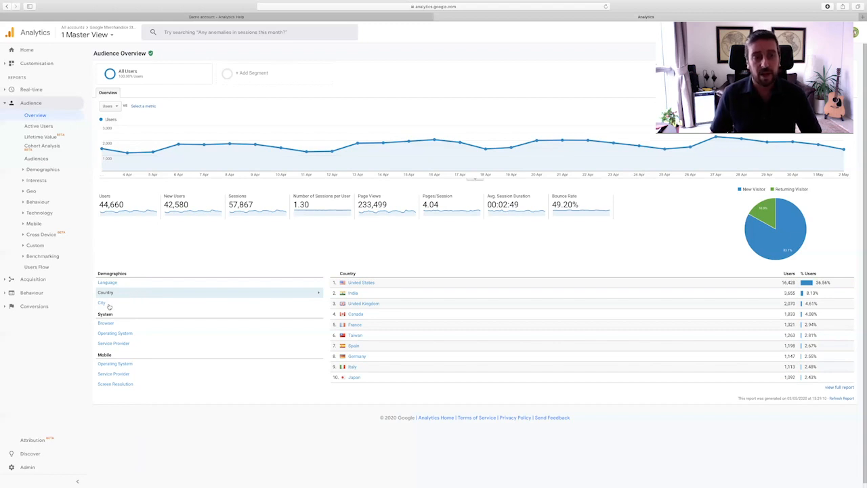
pyautogui.click(107, 304)
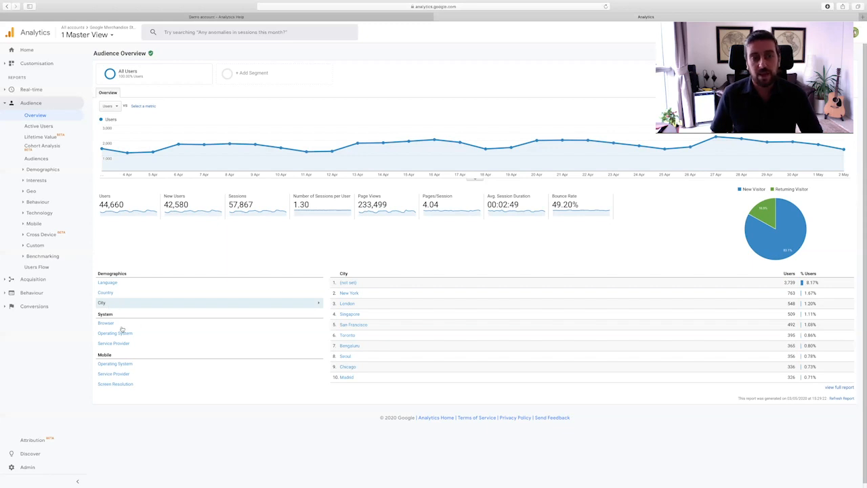
pyautogui.click(124, 326)
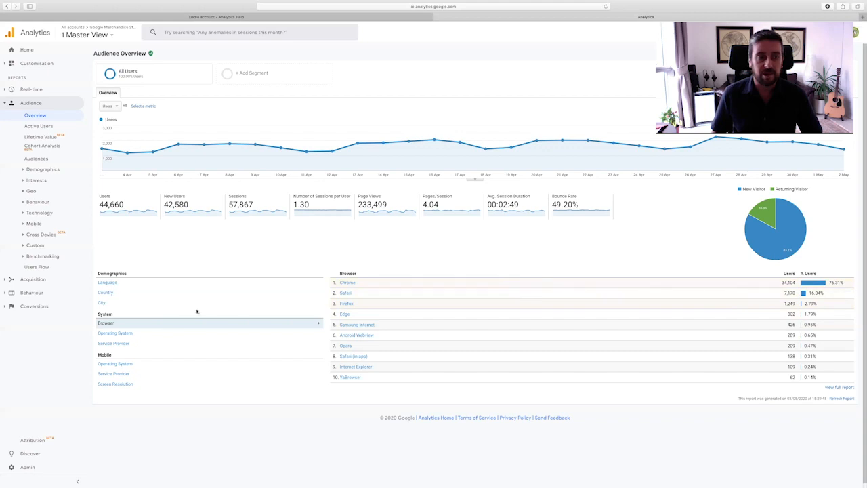
pyautogui.click(146, 335)
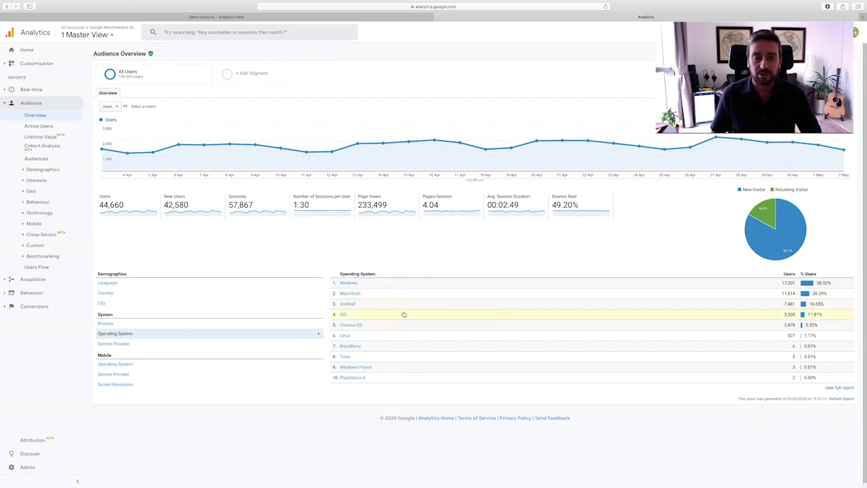
pyautogui.click(162, 344)
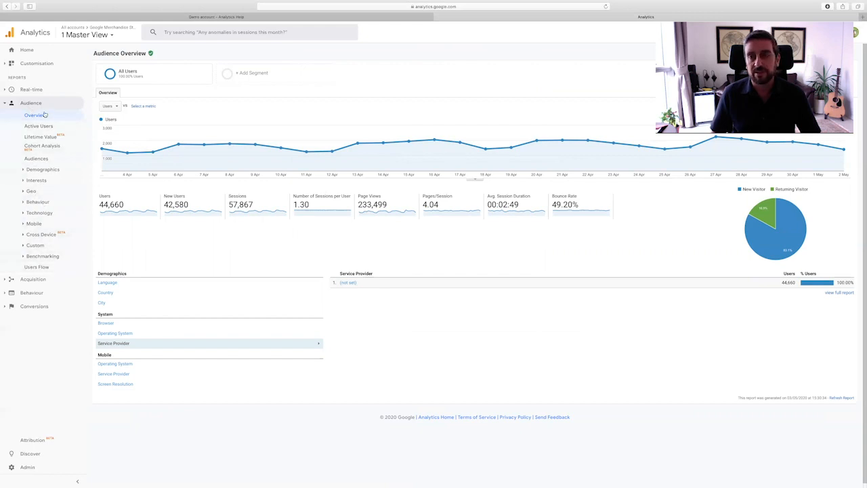
# Step: Open the Demographics Overview report and inspect the male share of users and the 25-34 age group
pyautogui.click(40, 171)
pyautogui.click(42, 180)
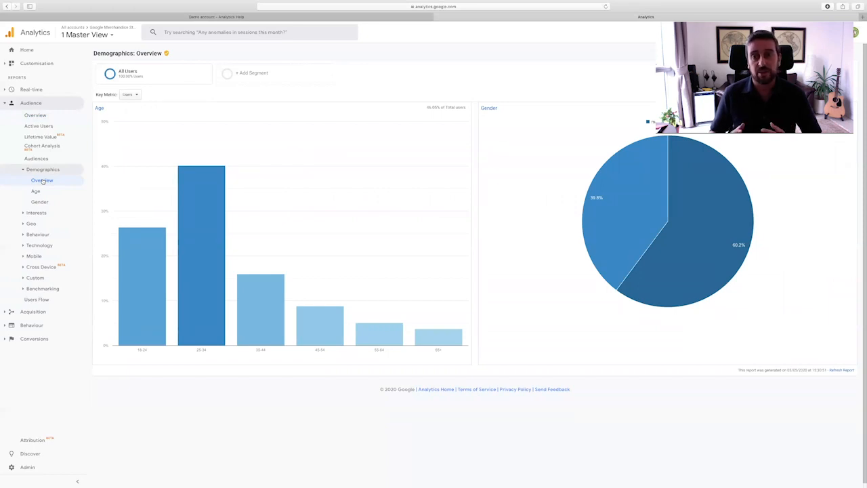
pyautogui.moveTo(676, 229)
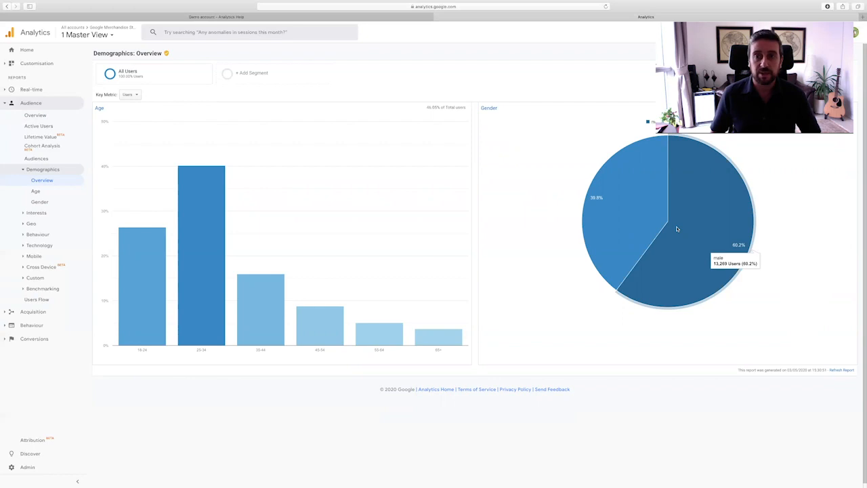
pyautogui.moveTo(203, 237)
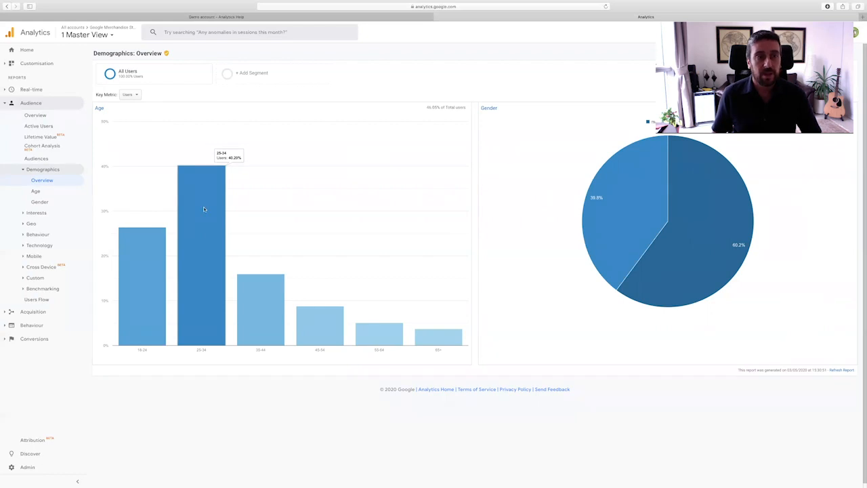
# Step: Open the Demographics Age report and examine engagement, transactions and revenue for the 25-34 age group
pyautogui.click(35, 192)
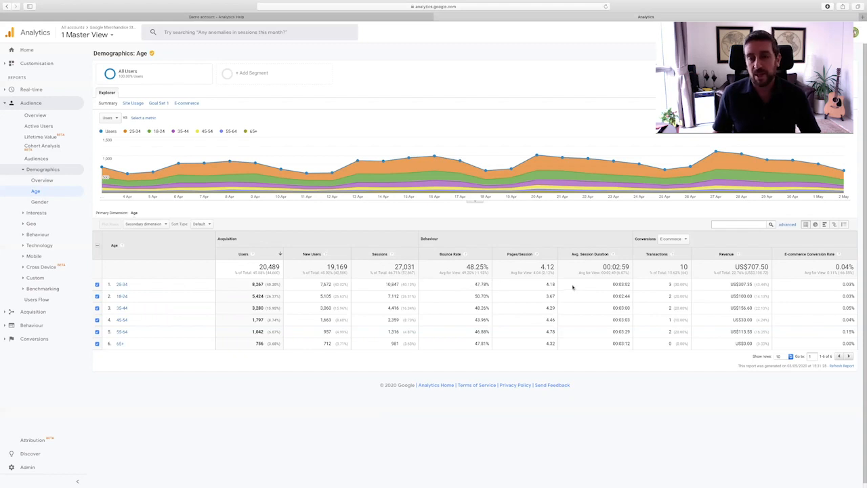
pyautogui.scroll(-1, 557, 285)
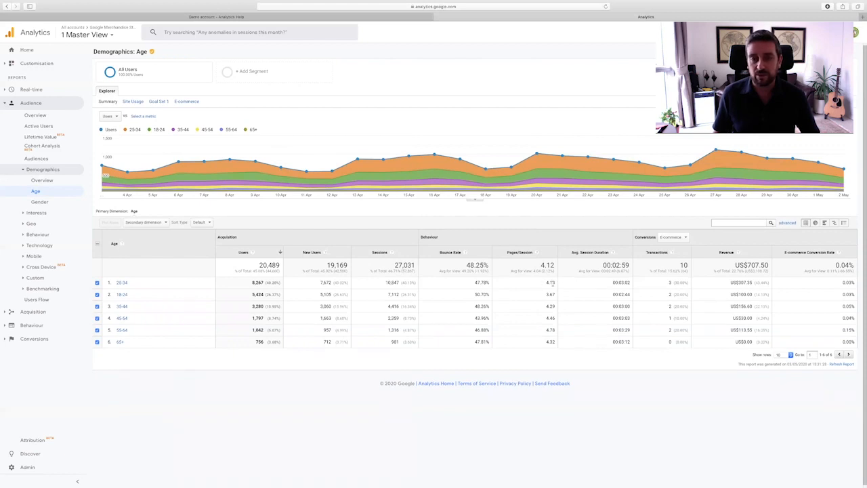
pyautogui.scroll(-1, 554, 290)
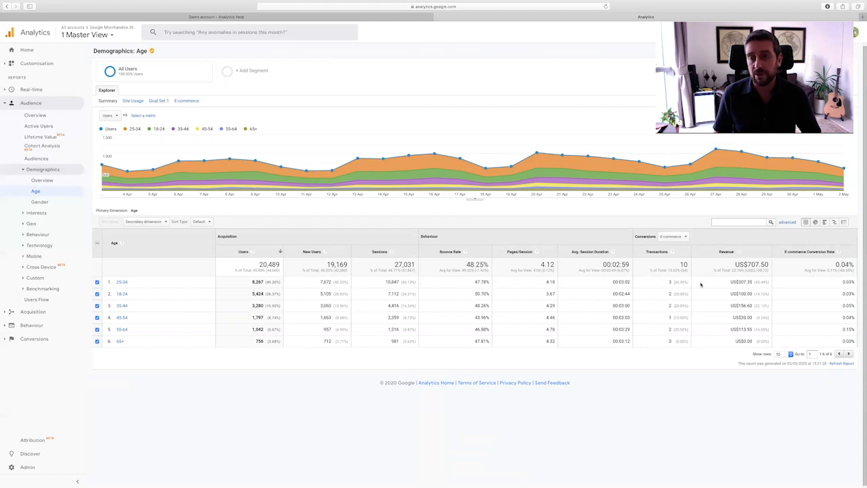
pyautogui.moveTo(731, 281); pyautogui.dragTo(752, 282)
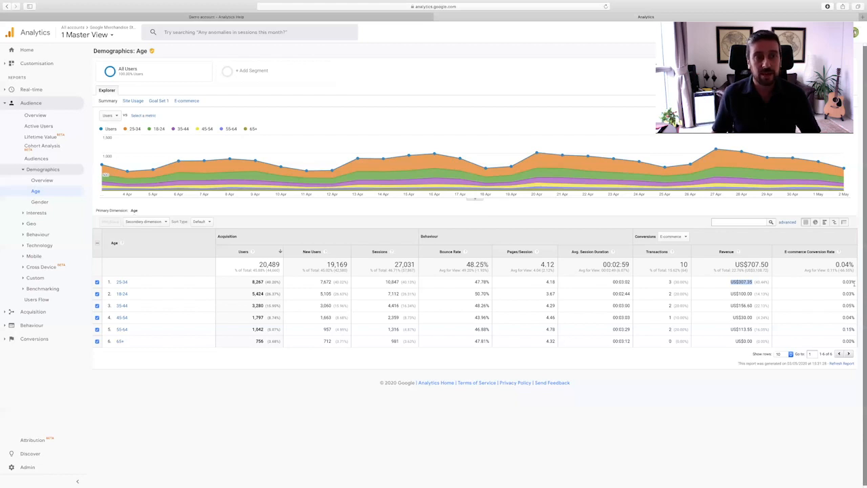
# Step: Open the Acquisition Overview report to compare the traffic channels
pyautogui.click(34, 312)
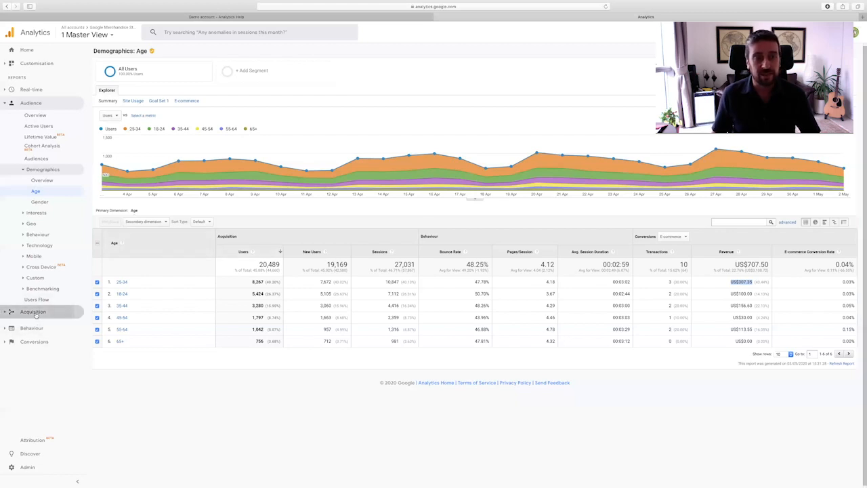
pyautogui.click(35, 324)
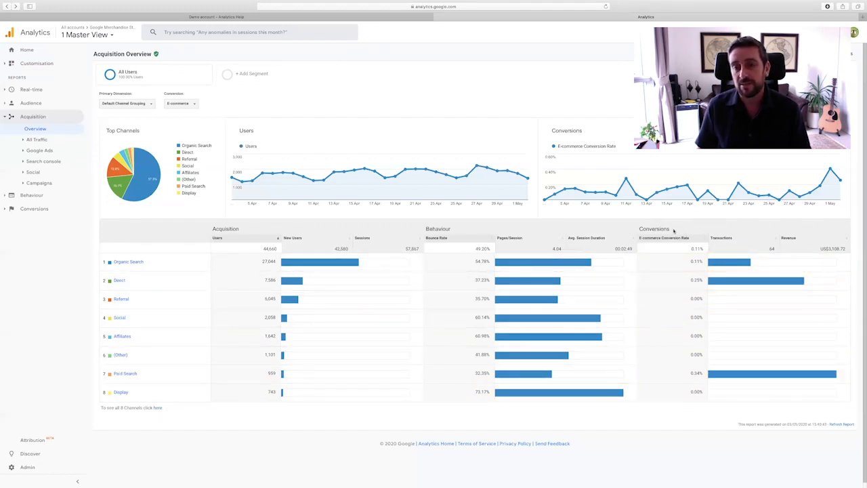
# Step: Open the Social channel's details from the Acquisition Overview to examine traffic by social network
pyautogui.scroll(-1, 674, 230)
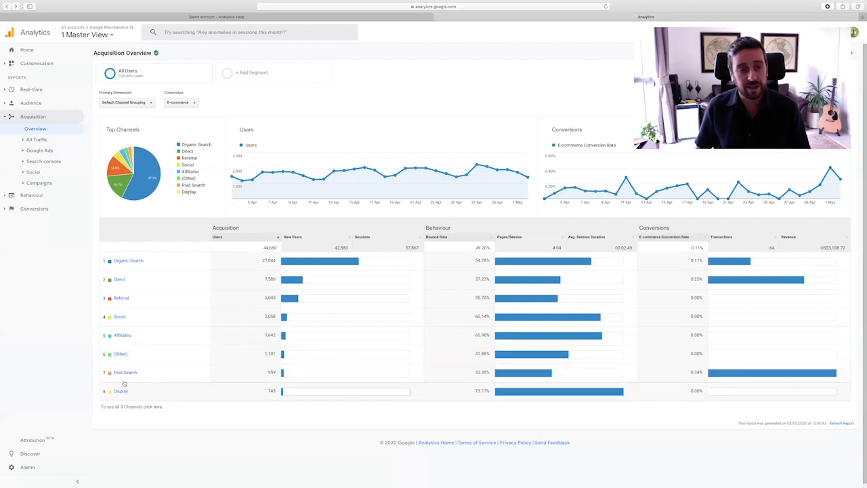
pyautogui.click(119, 316)
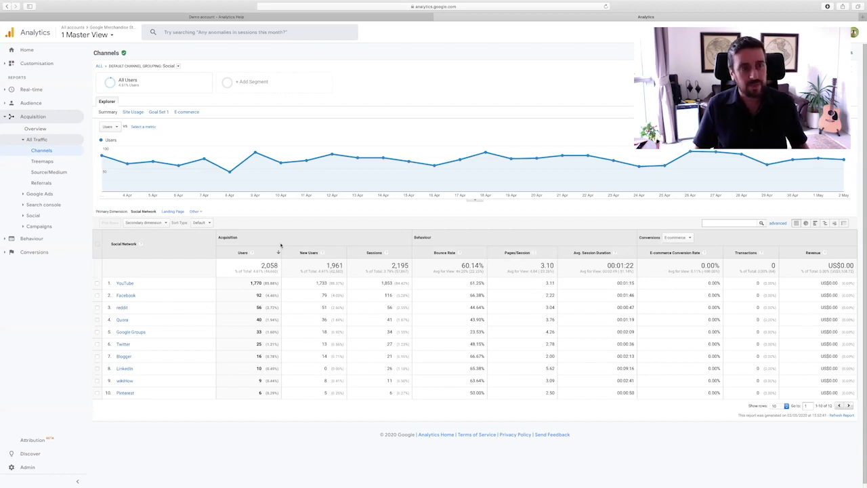
# Step: Open the Google Ads Search Queries report, examine its metrics and compare total revenue with total cost
pyautogui.click(28, 140)
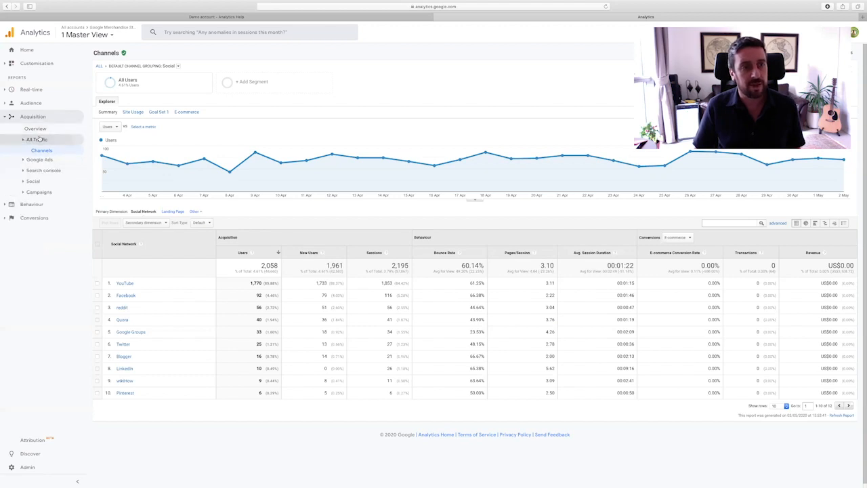
pyautogui.click(40, 150)
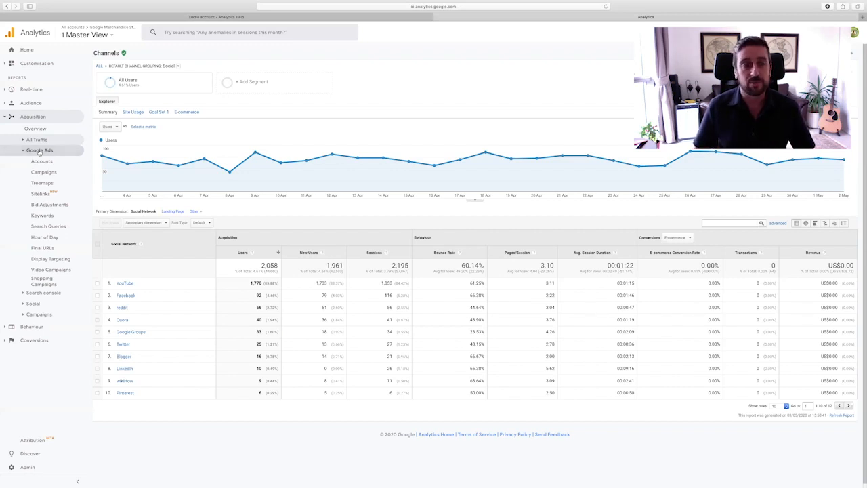
pyautogui.click(47, 231)
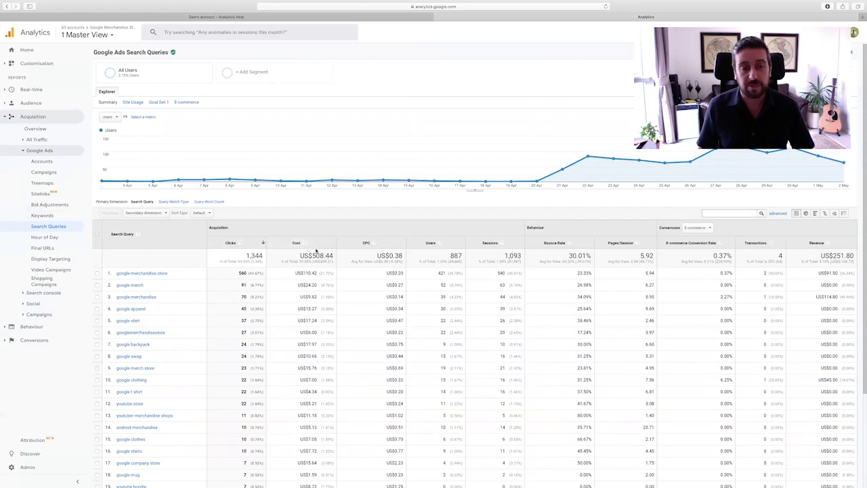
pyautogui.scroll(1, 324, 237)
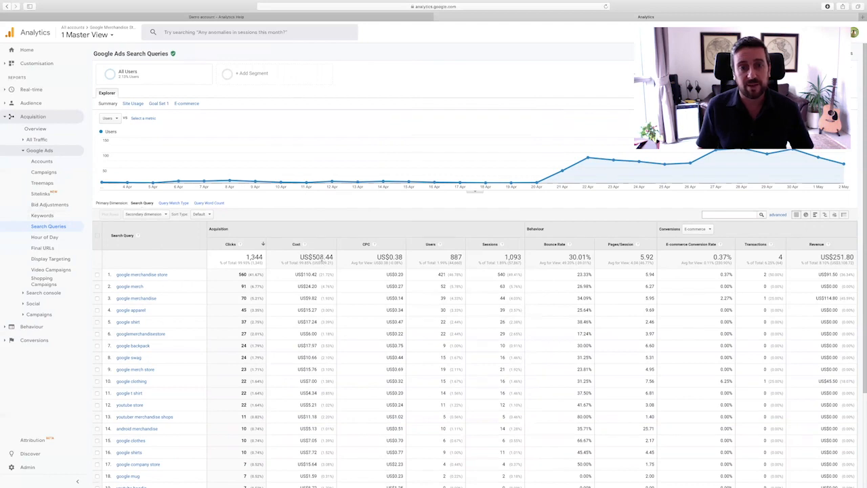
pyautogui.scroll(-1, 325, 255)
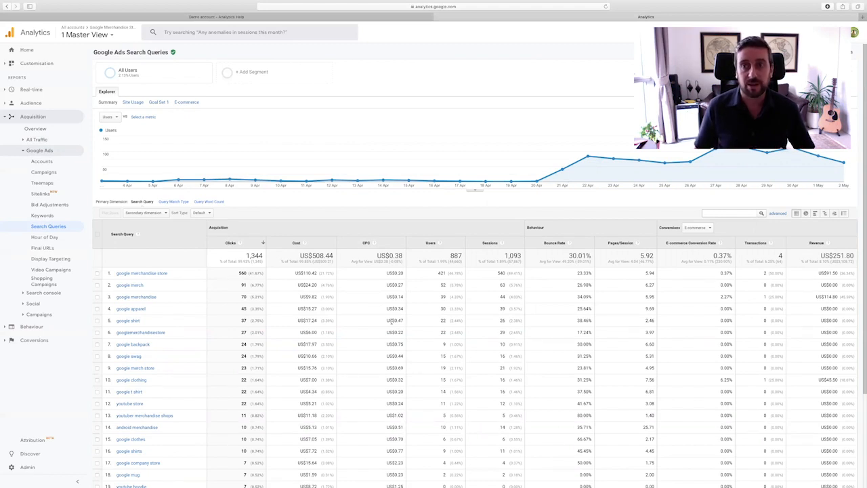
pyautogui.scroll(1, 427, 292)
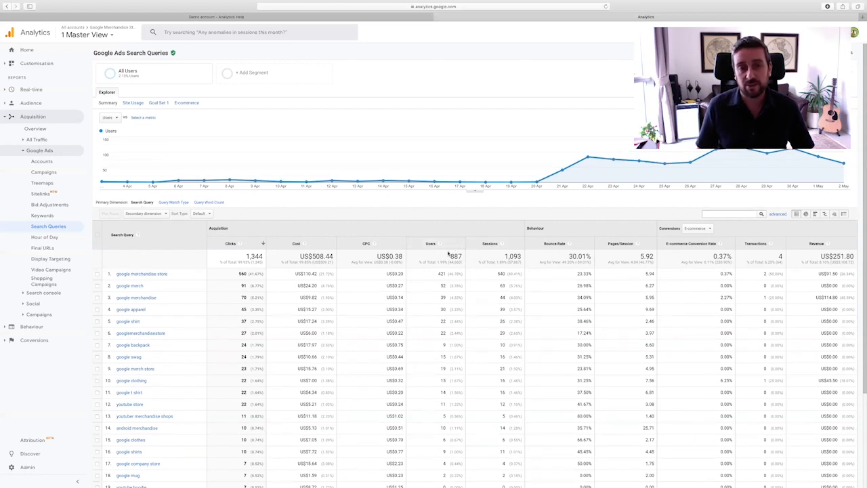
pyautogui.scroll(1, 493, 254)
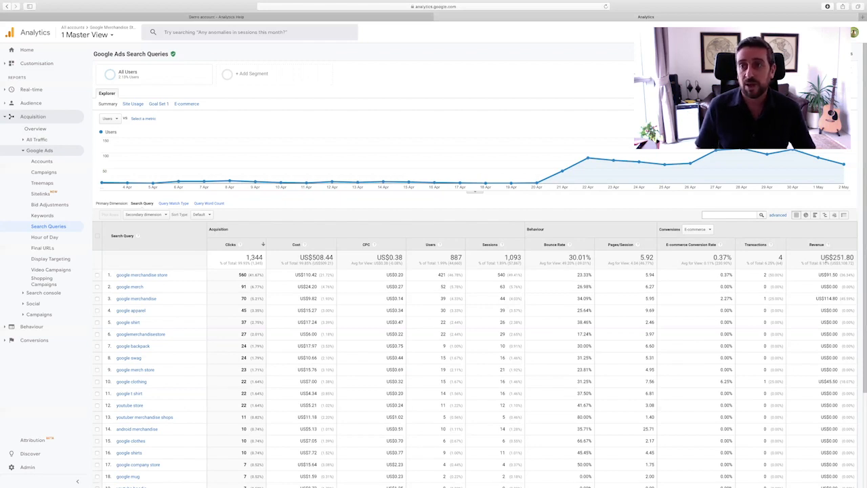
pyautogui.moveTo(821, 257); pyautogui.dragTo(853, 254)
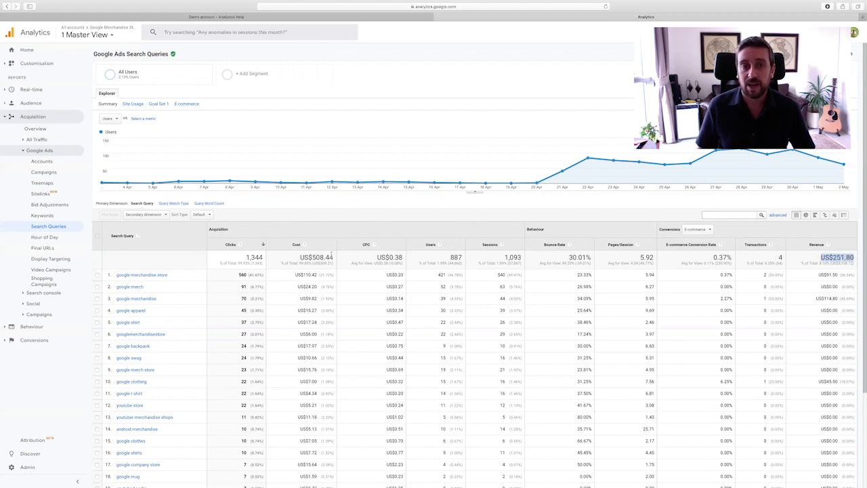
pyautogui.moveTo(335, 258); pyautogui.dragTo(294, 257)
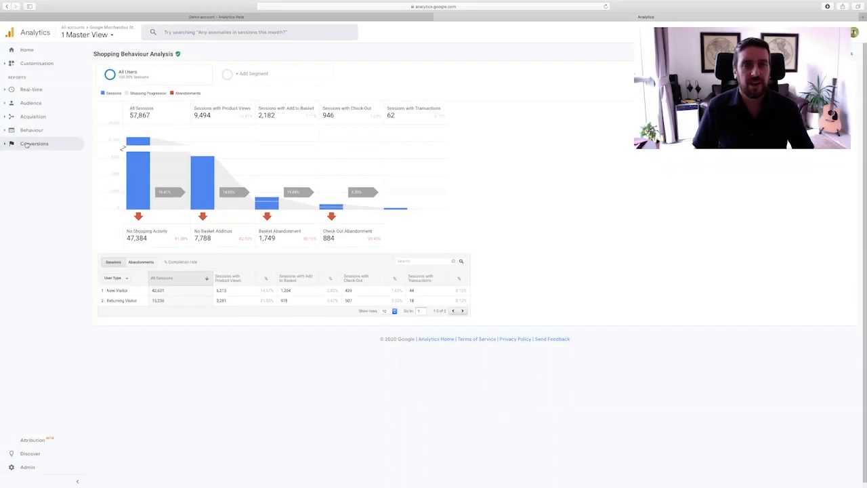
# Step: Review the e-commerce Shopping Behaviour funnel and open the Checkout Behaviour report to examine drop-offs at each checkout stage
pyautogui.click(35, 145)
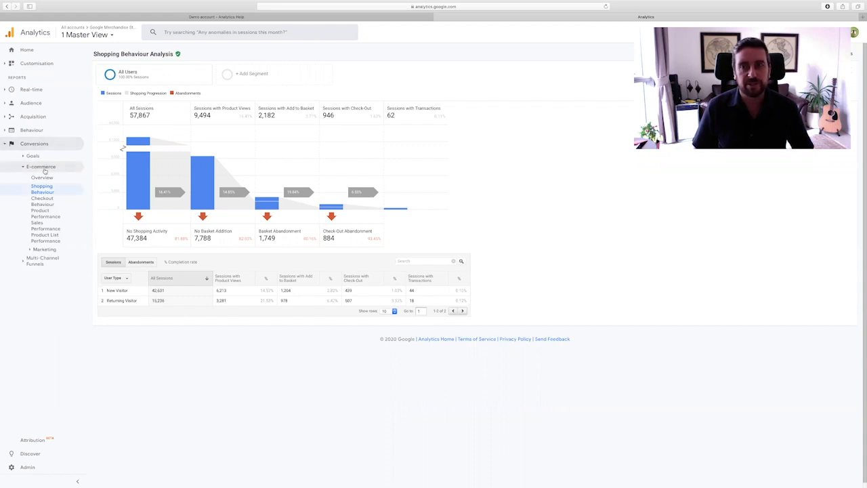
pyautogui.click(42, 169)
pyautogui.click(42, 168)
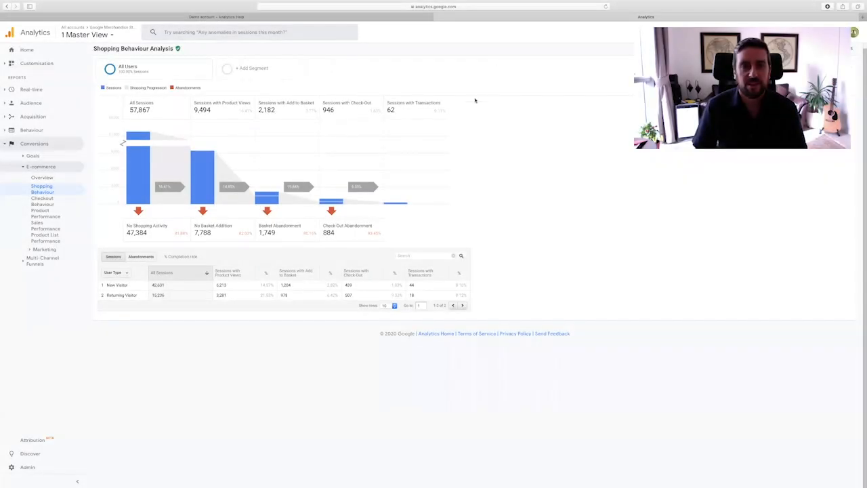
pyautogui.click(42, 201)
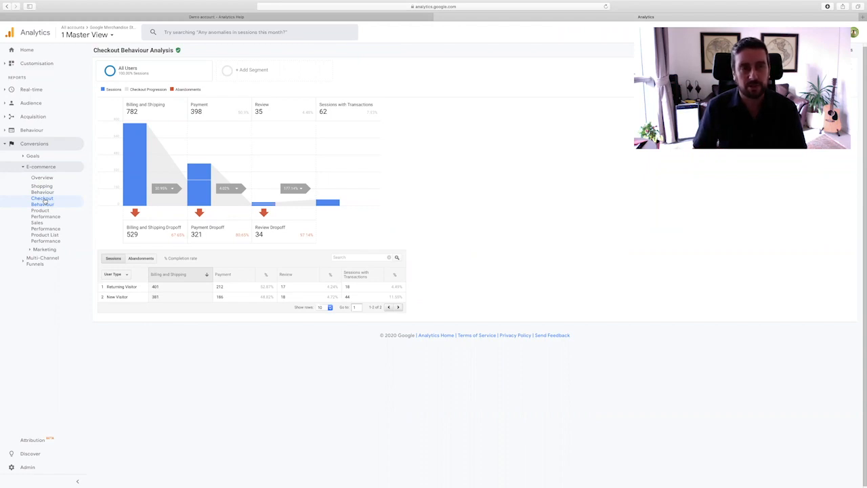
pyautogui.click(44, 202)
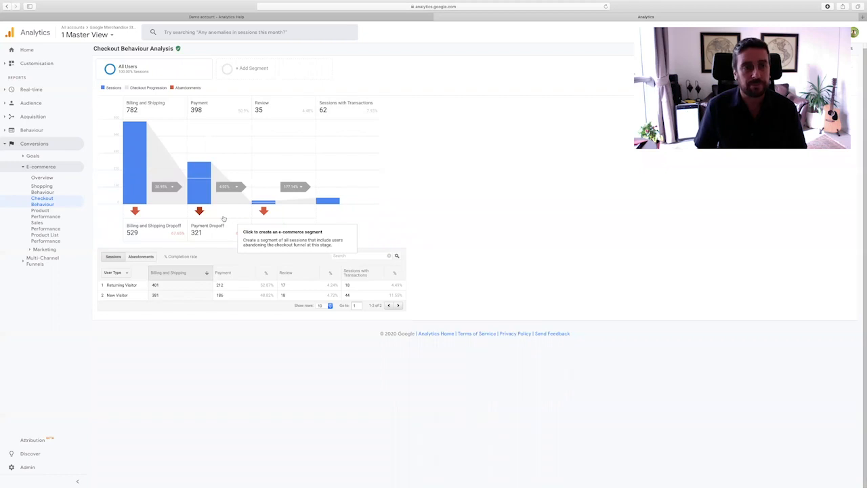
# Step: Open the Product Performance report and rank the products by unique purchases, by quantity and by product revenue
pyautogui.click(40, 216)
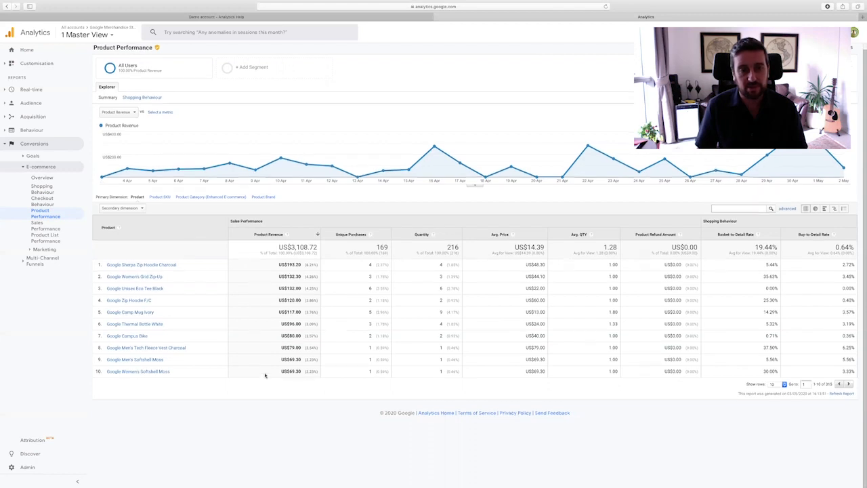
pyautogui.scroll(1, 268, 376)
pyautogui.click(377, 242)
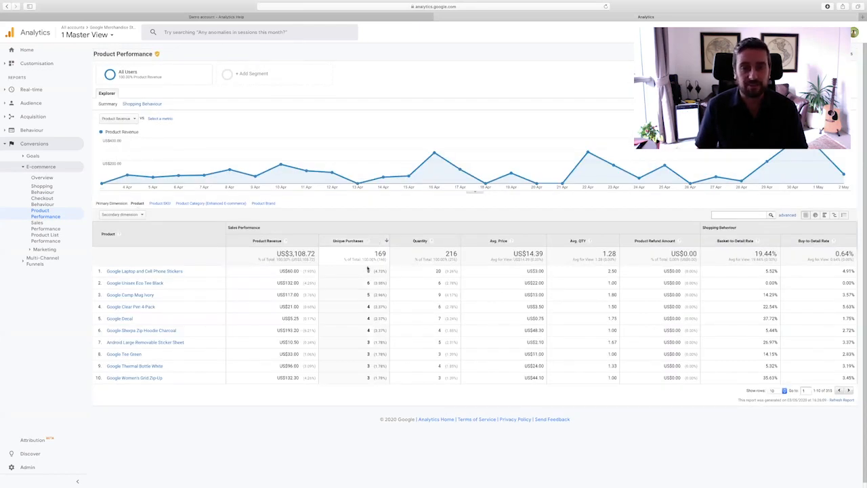
pyautogui.click(442, 242)
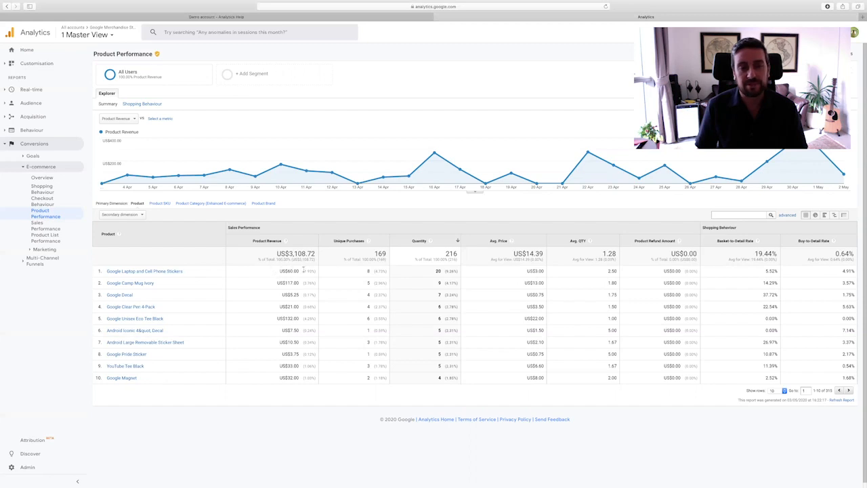
pyautogui.click(267, 241)
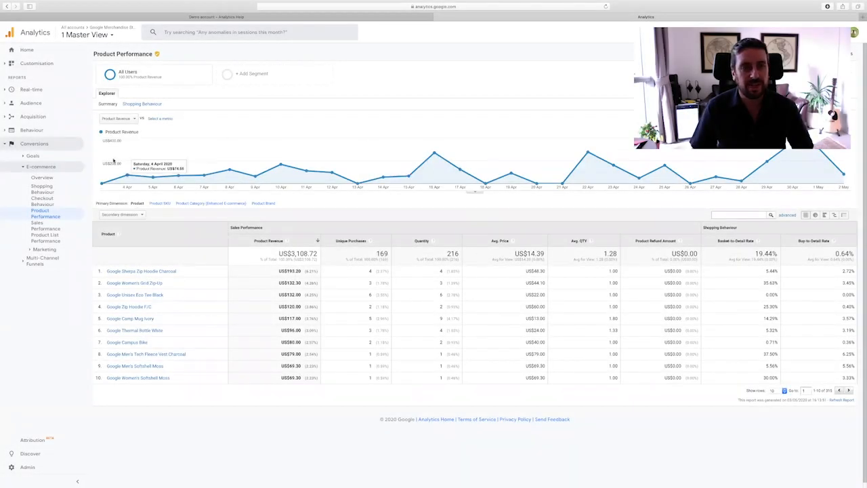
# Step: Open the Multi-Channel Funnels Model Comparison Tool and compare the Last Interaction model with First Interaction
pyautogui.click(42, 260)
pyautogui.click(49, 332)
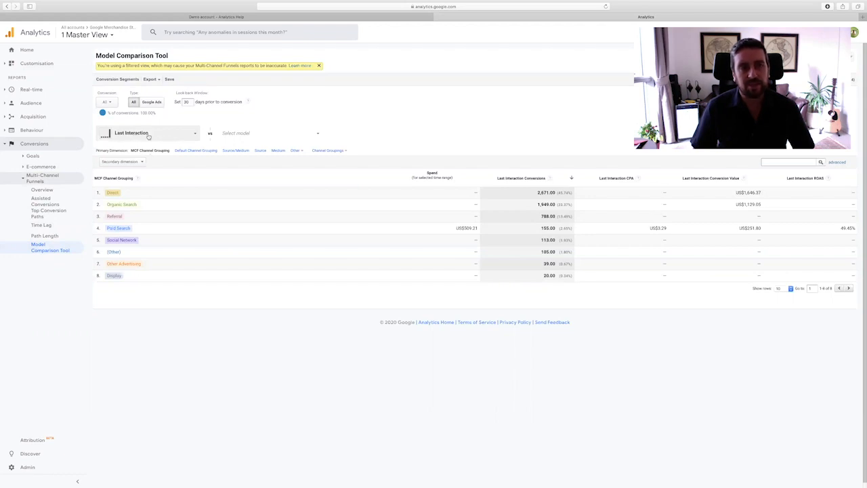
pyautogui.click(303, 135)
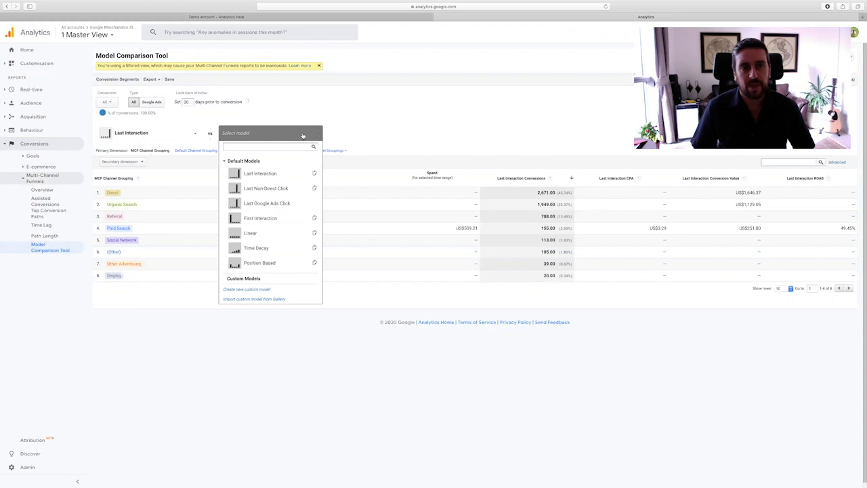
pyautogui.click(265, 218)
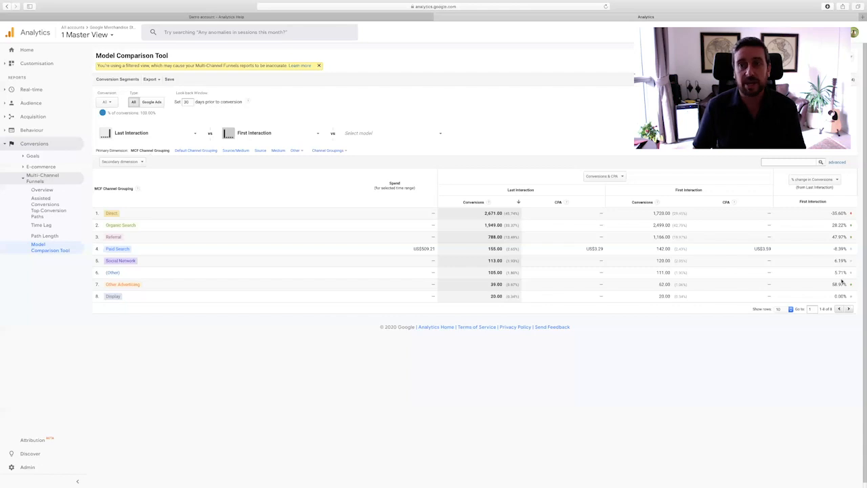
# Step: Open the Audience Overview report and compare 3 Apr 2020 - 2 May 2020 with the previous year
pyautogui.click(30, 103)
pyautogui.click(36, 116)
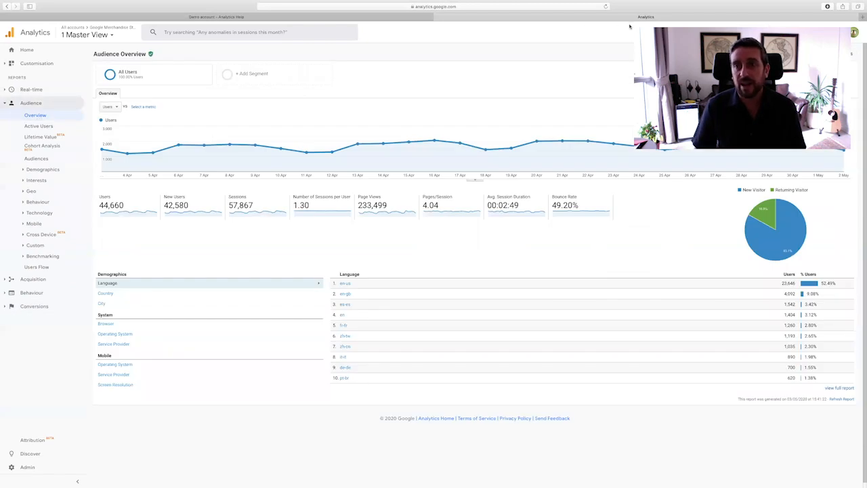
pyautogui.click(851, 69)
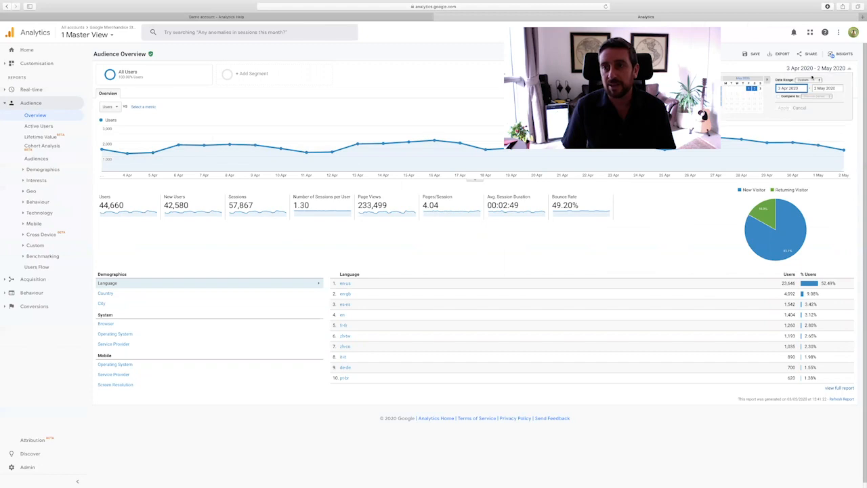
pyautogui.click(779, 96)
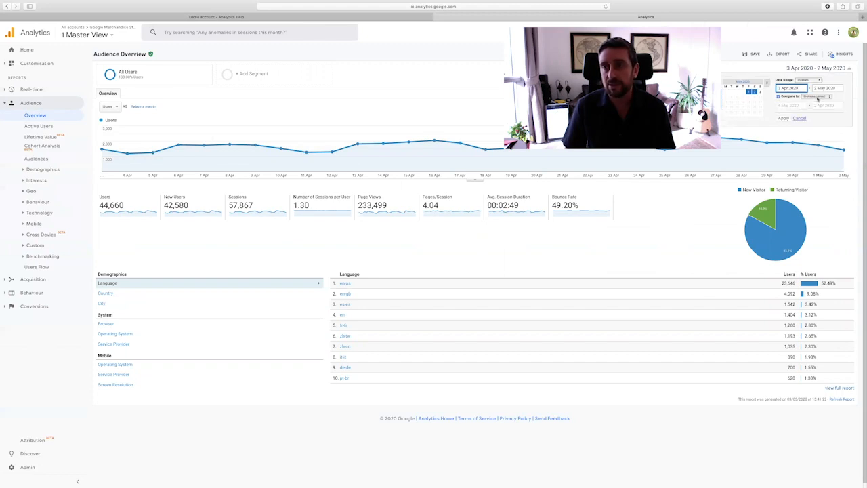
pyautogui.click(818, 99)
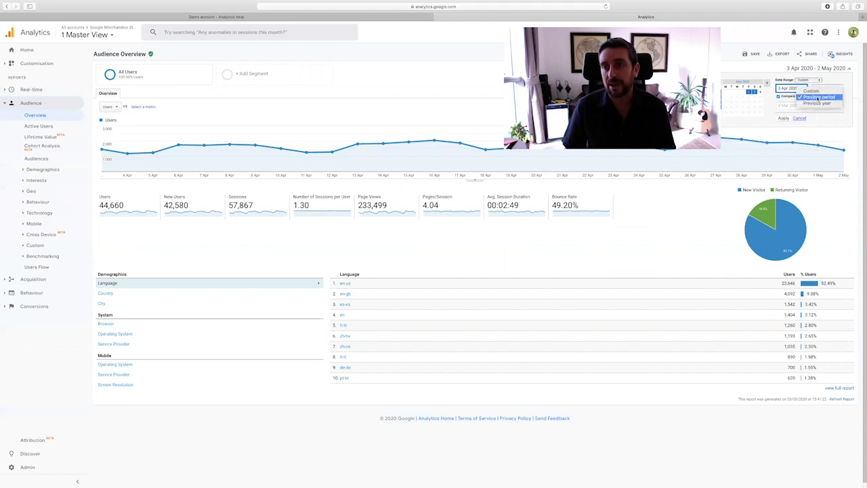
pyautogui.click(818, 103)
pyautogui.click(784, 119)
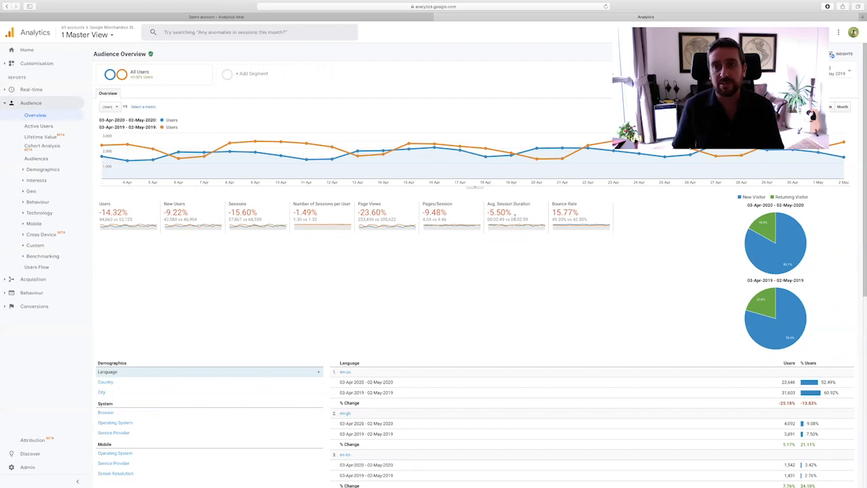
# Step: Open the Analytics Home dashboard and review its cards, from traffic channels to Google Ads campaigns and top selling products
pyautogui.click(29, 53)
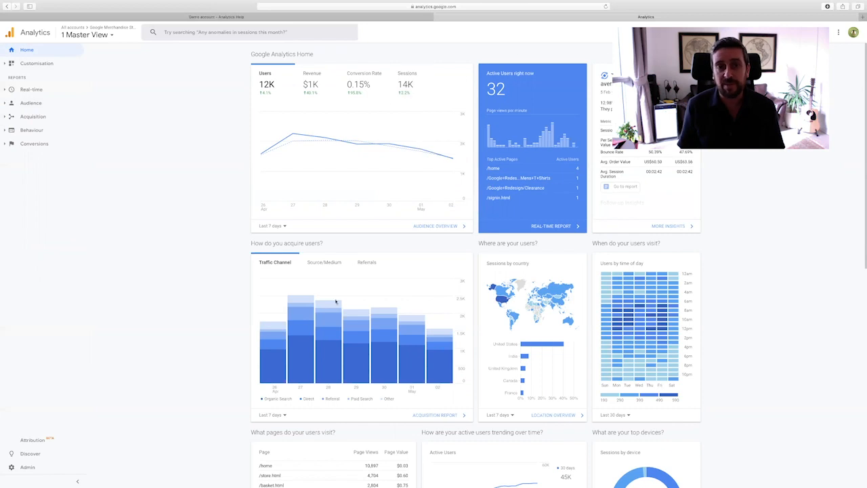
pyautogui.scroll(-5, 347, 352)
pyautogui.scroll(-4, 347, 352)
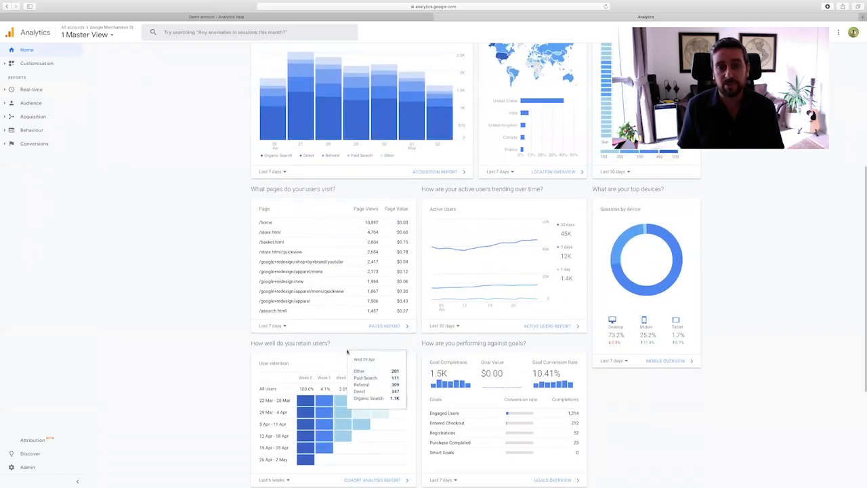
pyautogui.scroll(-2, 347, 352)
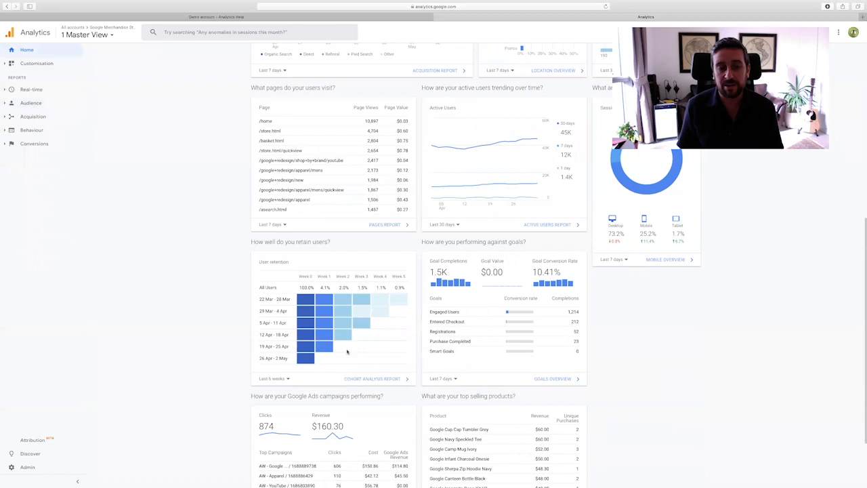
pyautogui.scroll(10, 325, 292)
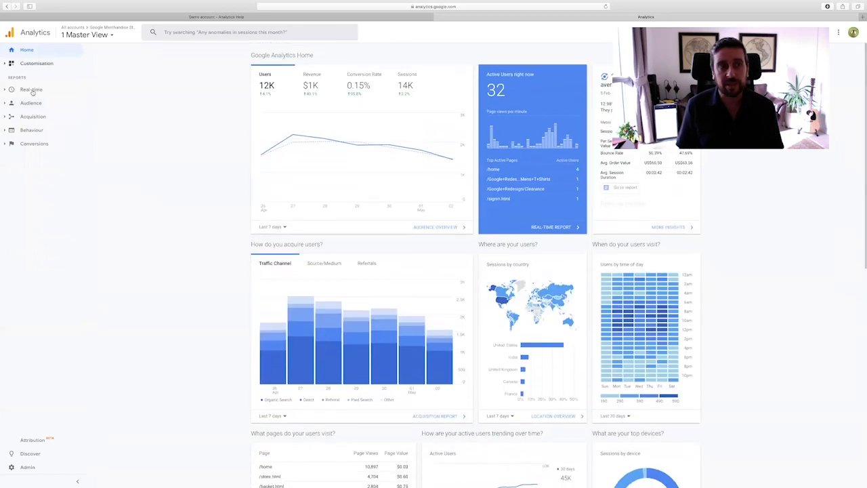
# Step: Open the Real-time Overview report
pyautogui.click(31, 88)
pyautogui.click(37, 102)
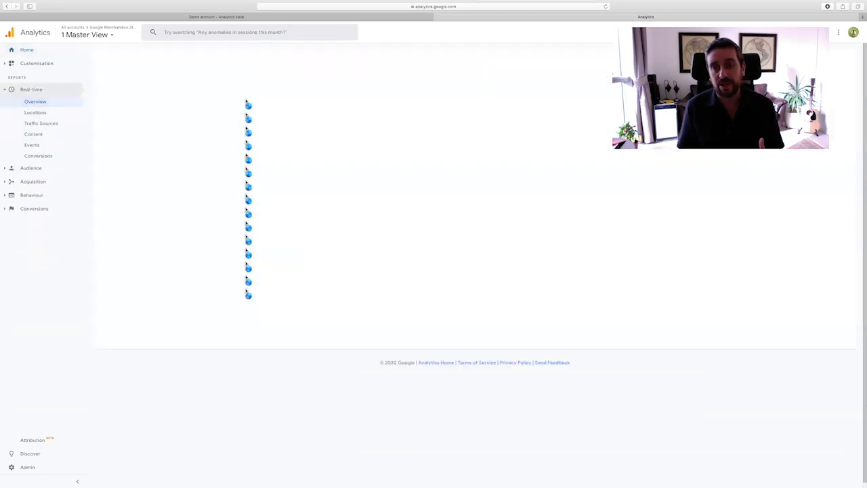